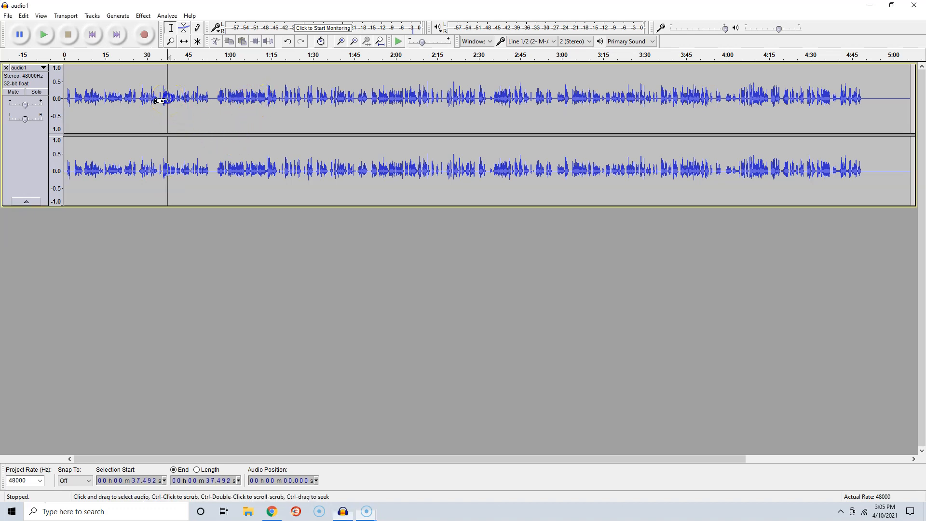
# Select the silent gap in the recording from about 52.4 to 55.3 seconds.
pyautogui.click(166, 98)
pyautogui.click(209, 110)
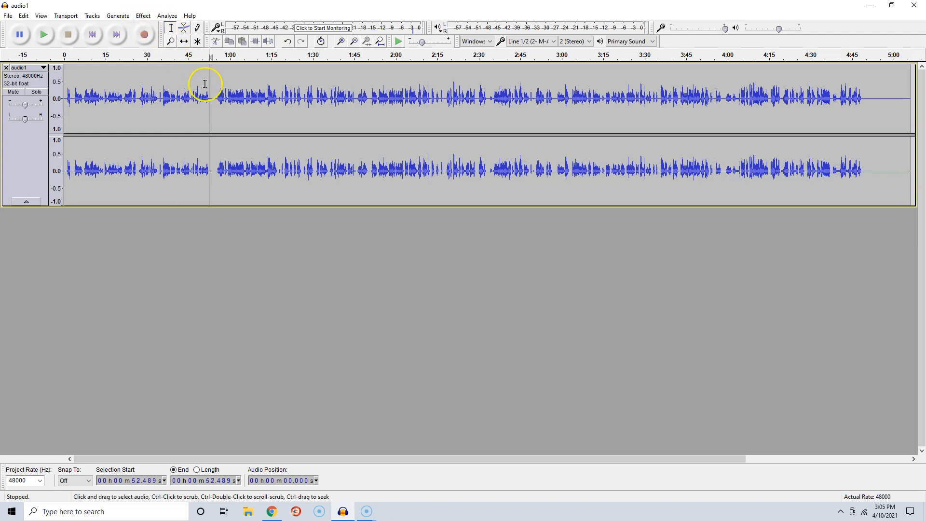
pyautogui.click(143, 16)
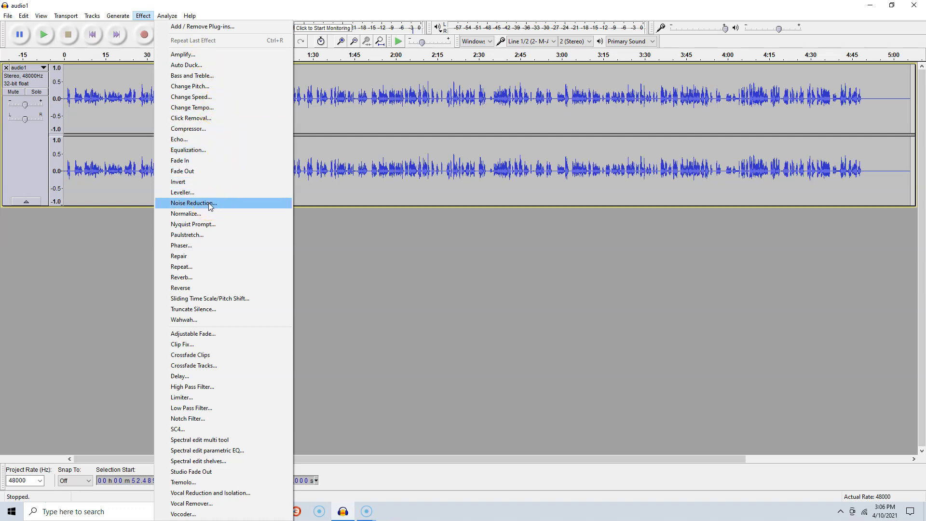
pyautogui.click(324, 234)
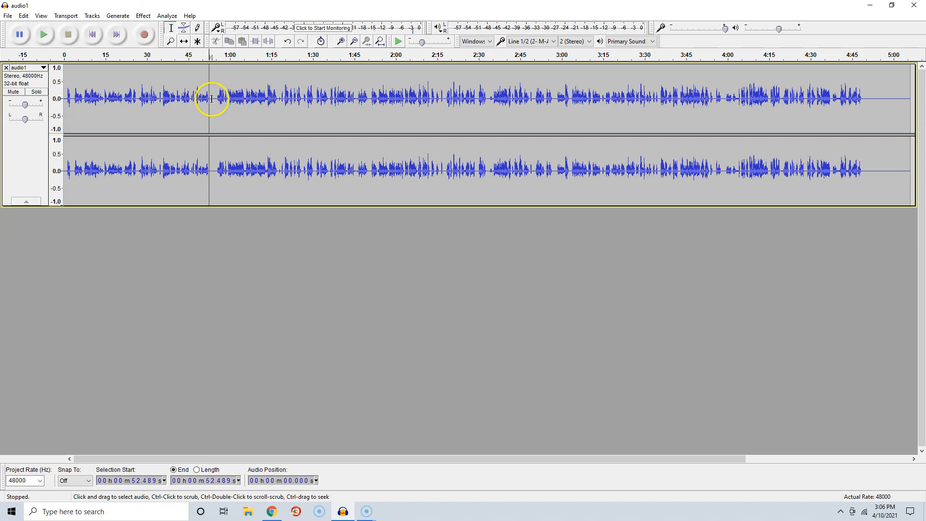
pyautogui.click(341, 42)
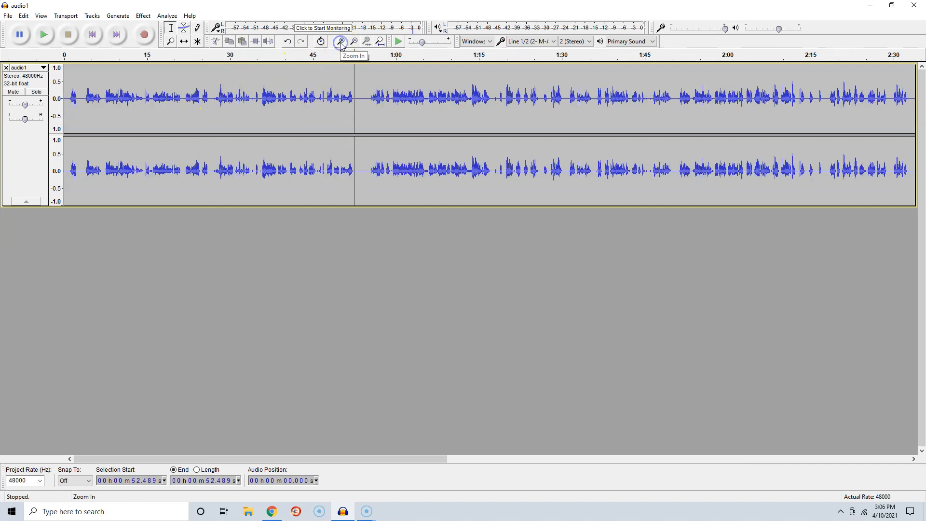
pyautogui.click(341, 42)
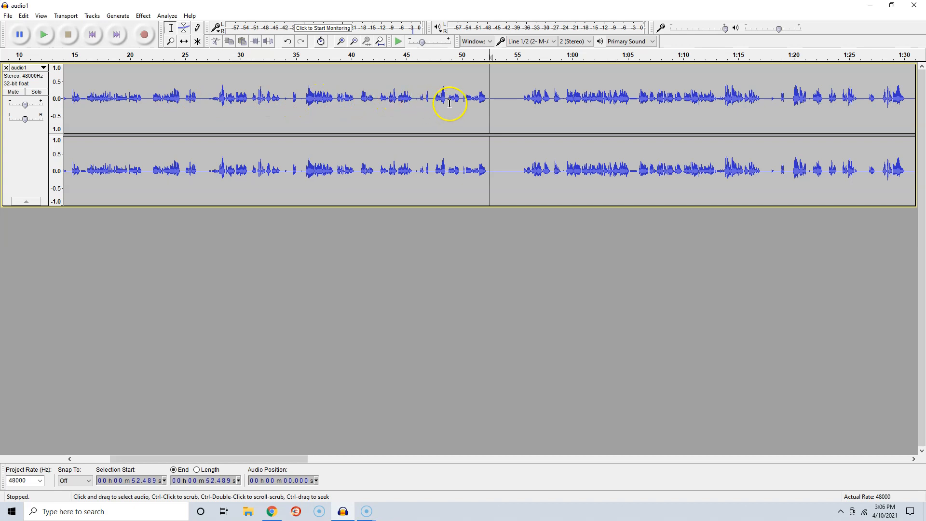
pyautogui.moveTo(521, 101); pyautogui.dragTo(489, 103)
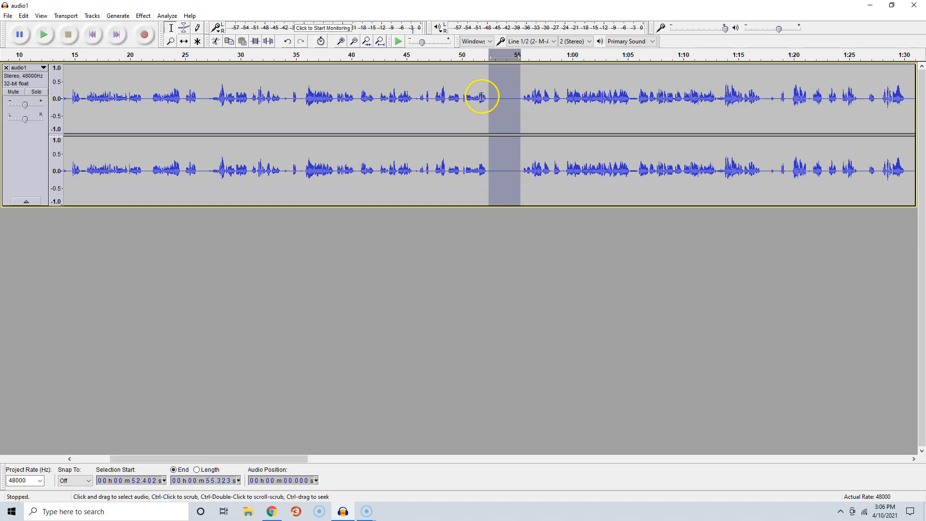
# Capture a noise profile from the selected silent gap with Noise Reduction.
pyautogui.click(143, 15)
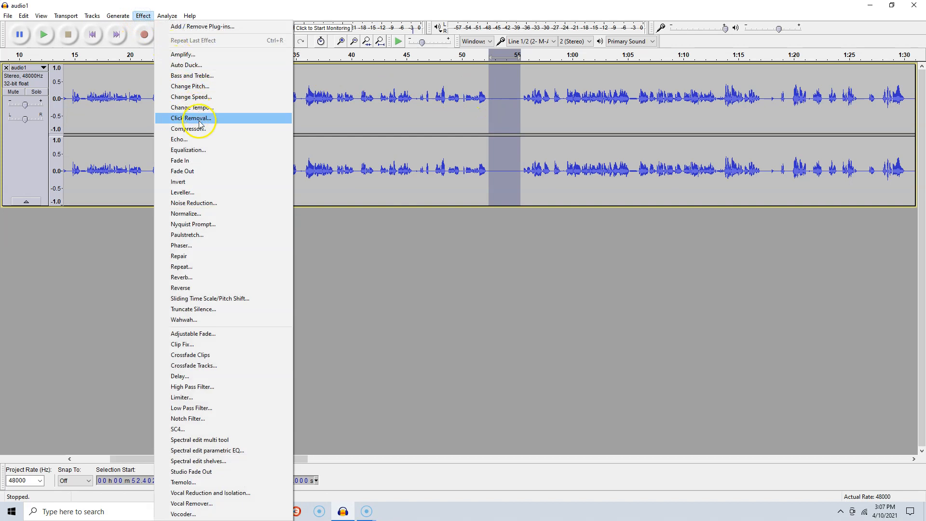
pyautogui.click(222, 205)
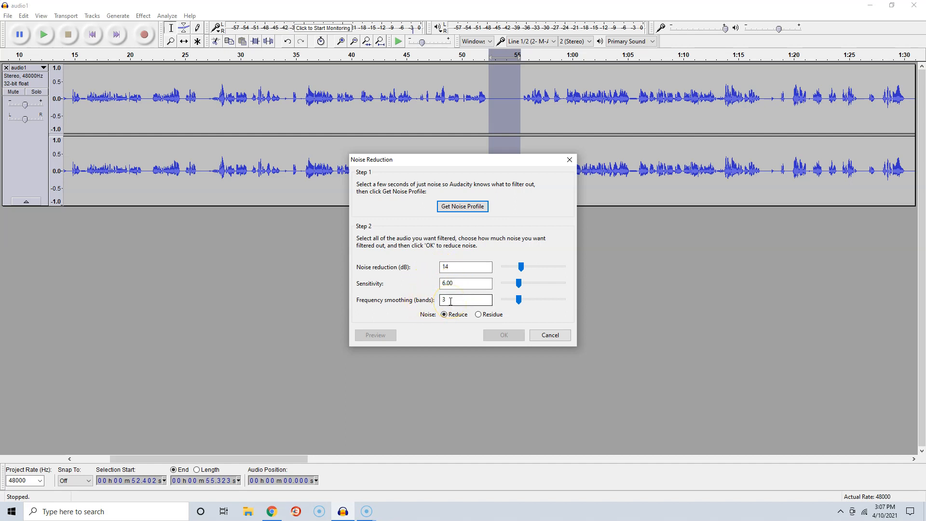
pyautogui.click(448, 266)
pyautogui.click(458, 206)
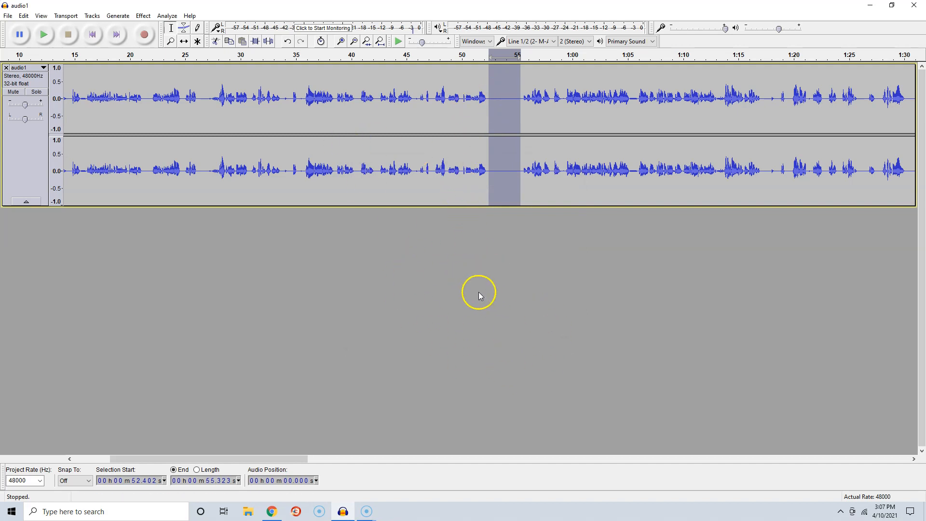
# Select the entire track and repeat Noise Reduction on it using the captured noise profile.
pyautogui.click(455, 104)
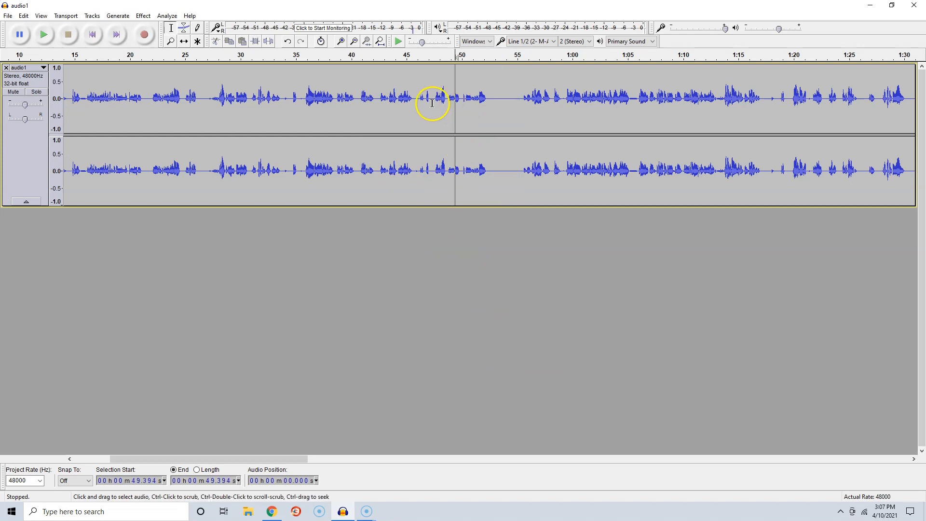
pyautogui.hotkey('ctrl', 'a')
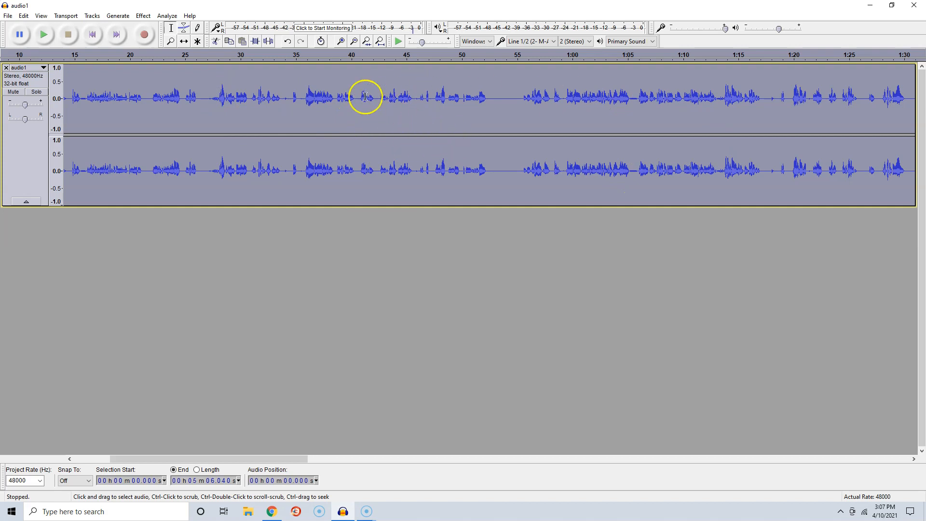
pyautogui.click(144, 16)
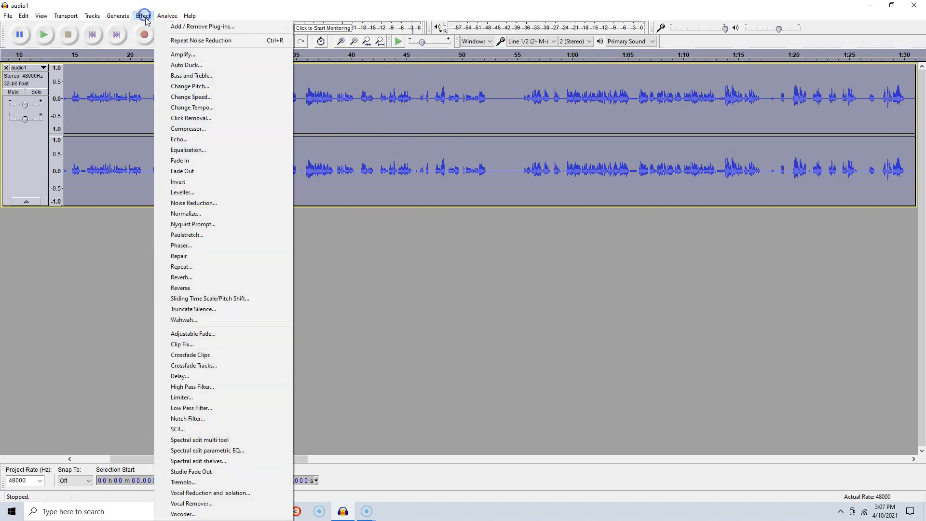
pyautogui.click(183, 43)
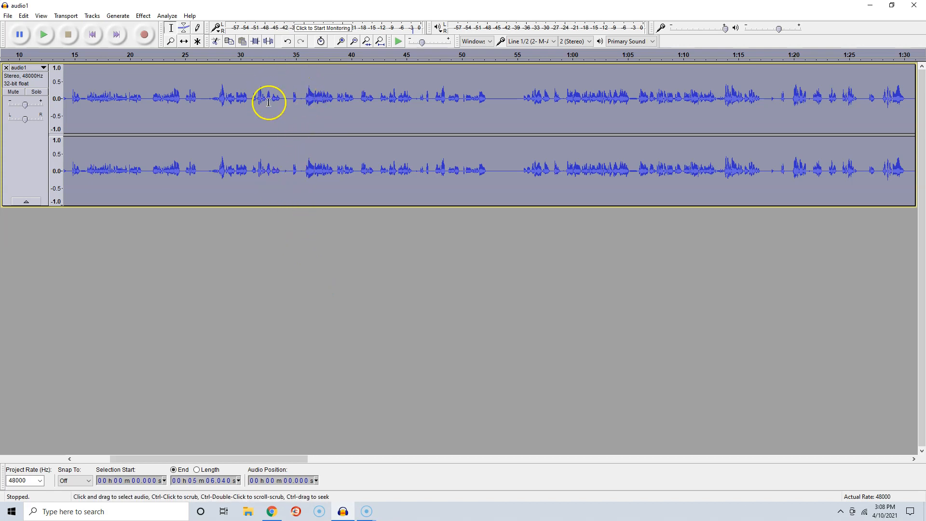
pyautogui.click(143, 15)
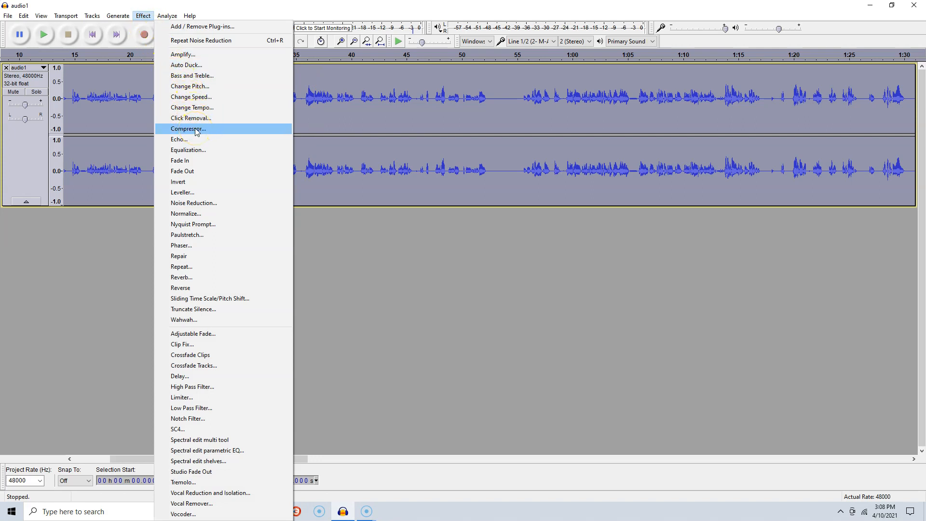
pyautogui.click(196, 154)
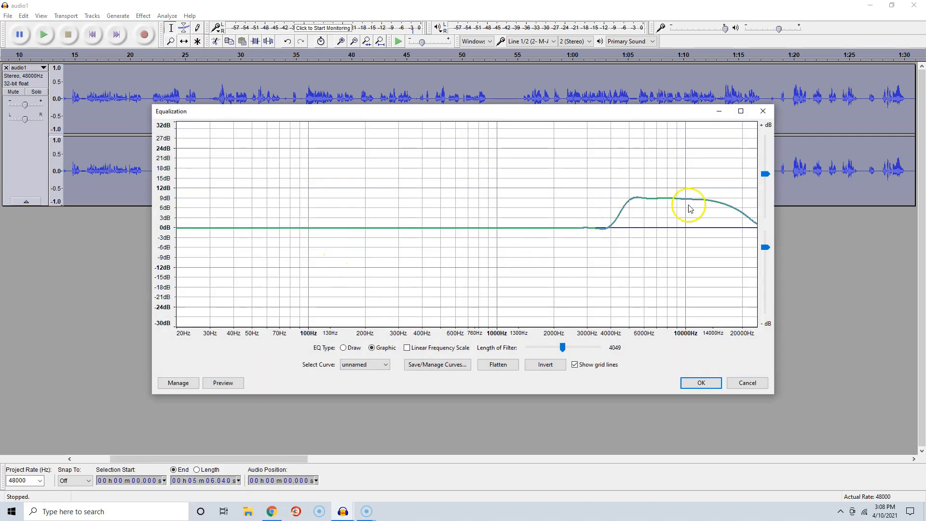
pyautogui.click(386, 365)
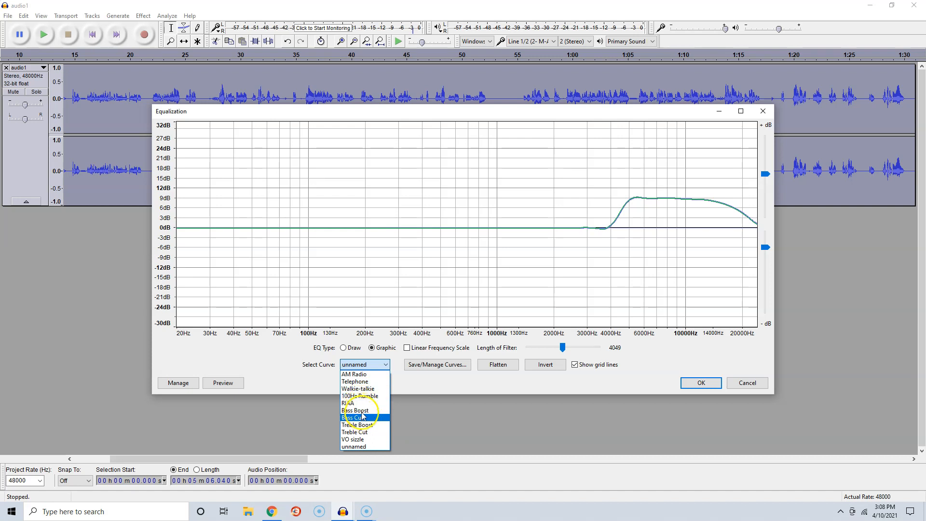
pyautogui.click(414, 384)
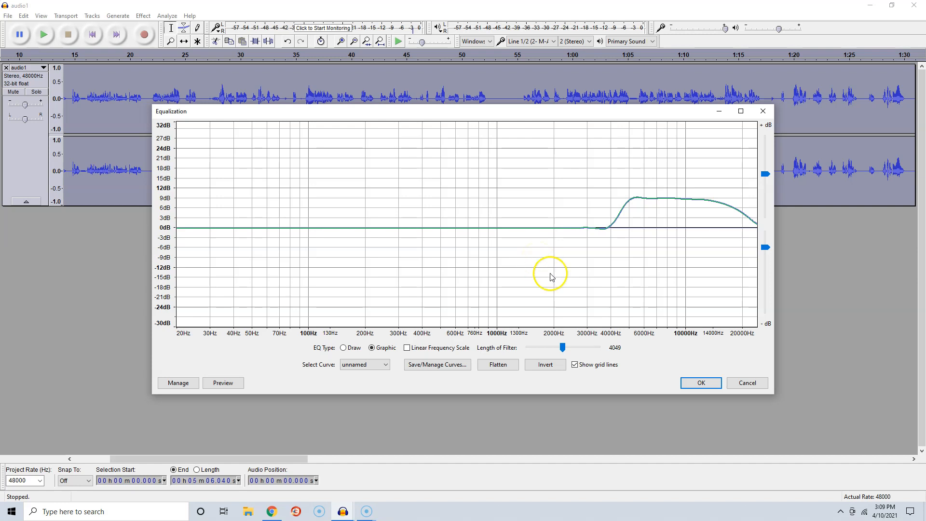
pyautogui.click(702, 385)
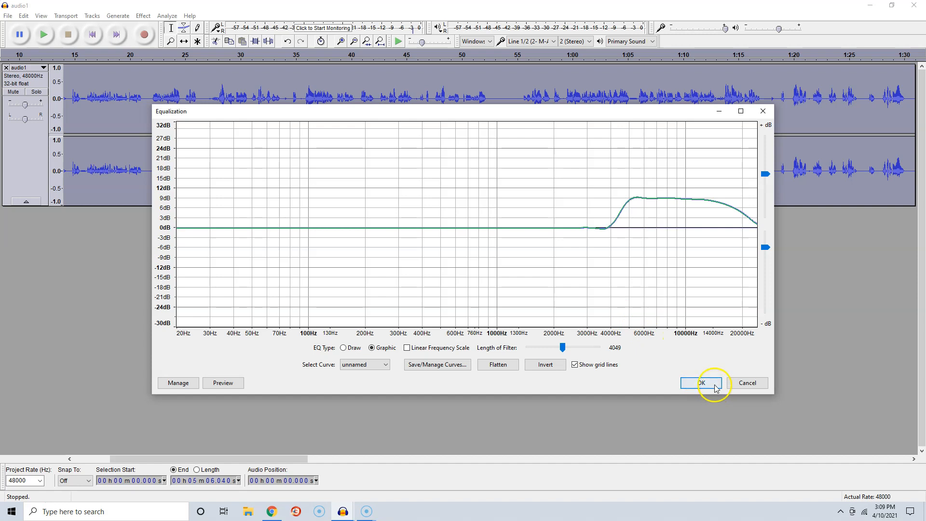
pyautogui.click(740, 383)
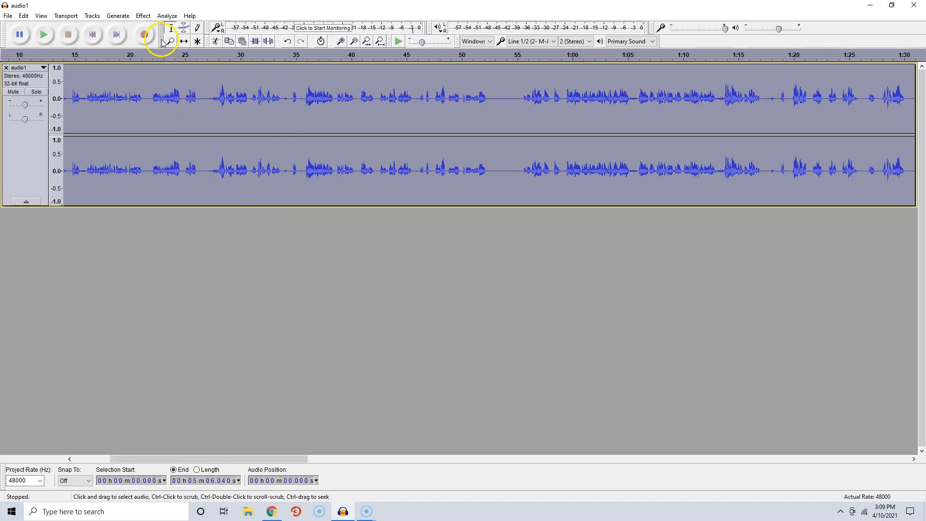
# Preview and apply the Compressor on the whole track with a noise floor of -35 dB.
pyautogui.click(146, 17)
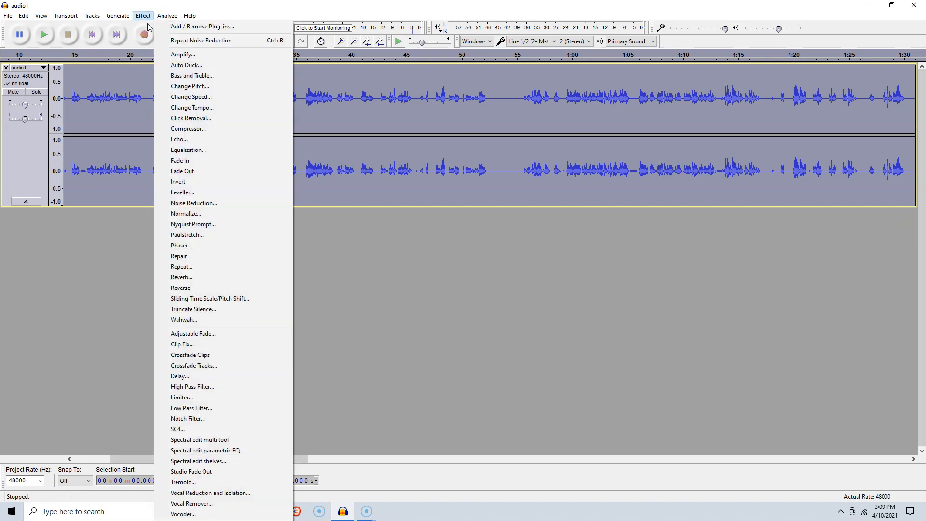
pyautogui.click(182, 129)
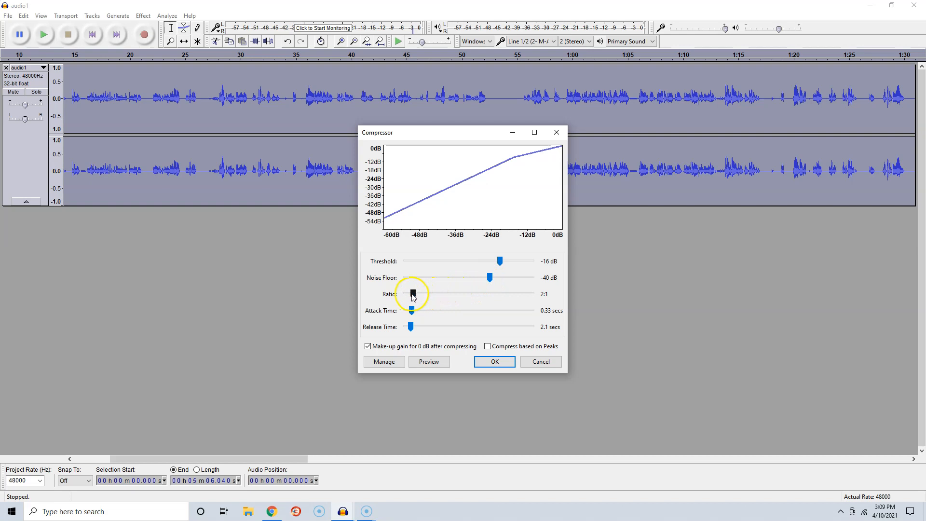
pyautogui.click(411, 329)
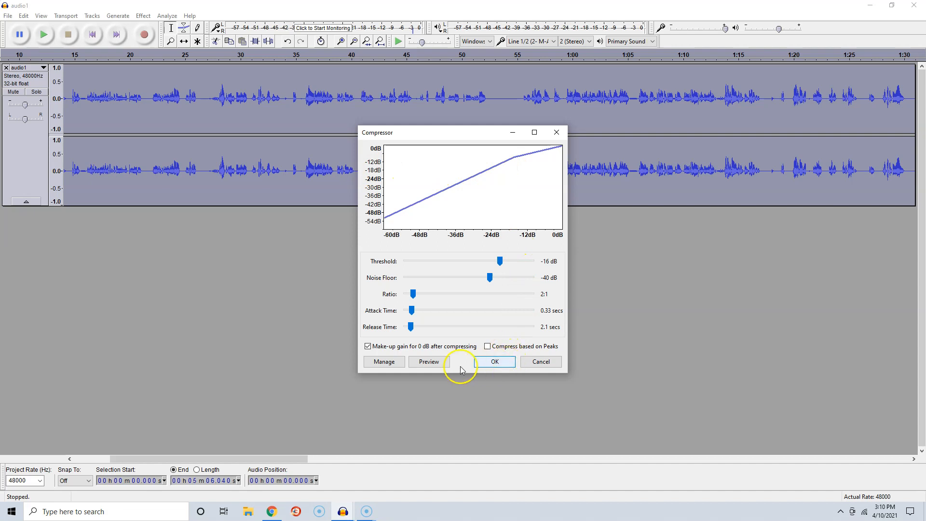
pyautogui.click(429, 363)
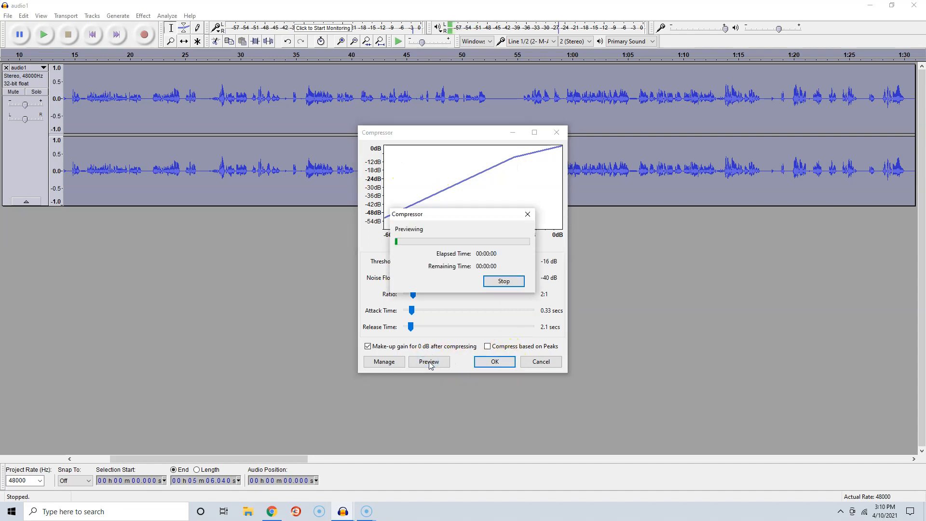
pyautogui.click(501, 282)
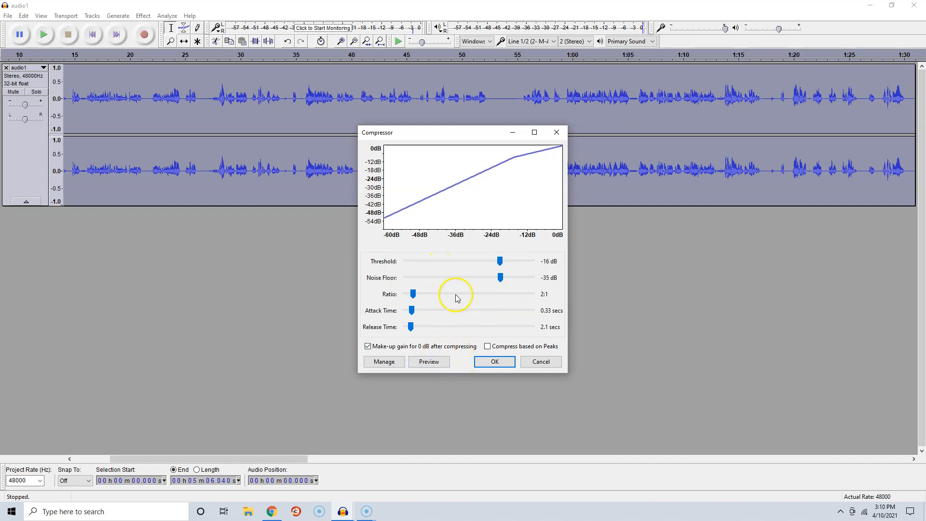
pyautogui.click(494, 361)
pyautogui.click(495, 362)
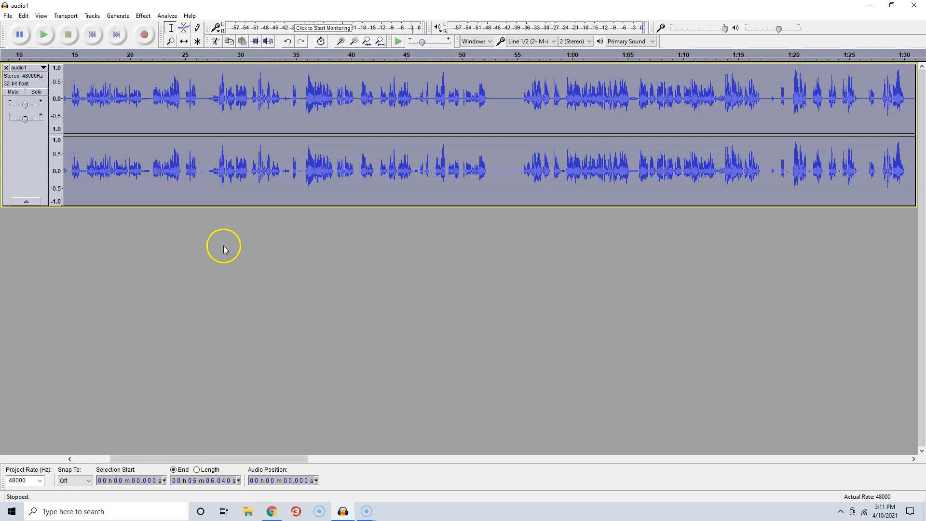
# Apply the Limiter to the whole track with the Soft Limit type, limiting to -6 dB.
pyautogui.click(144, 16)
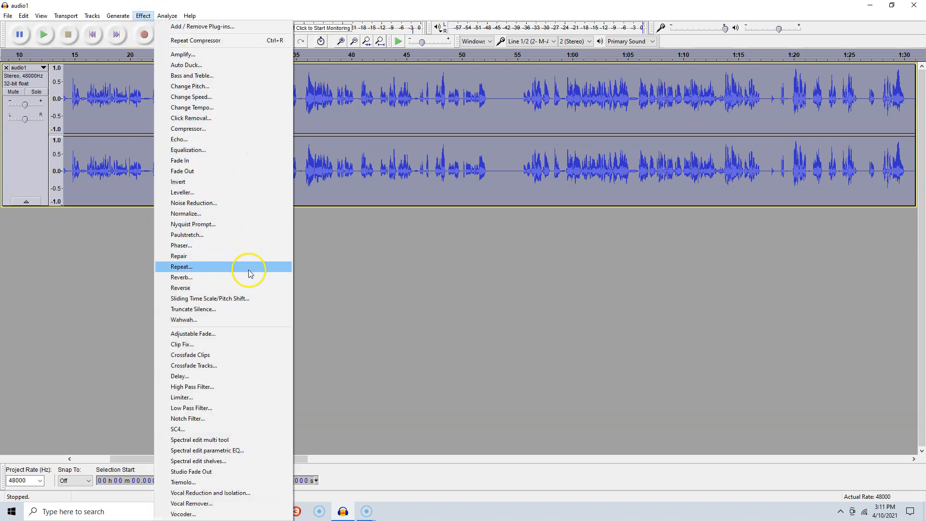
pyautogui.click(246, 397)
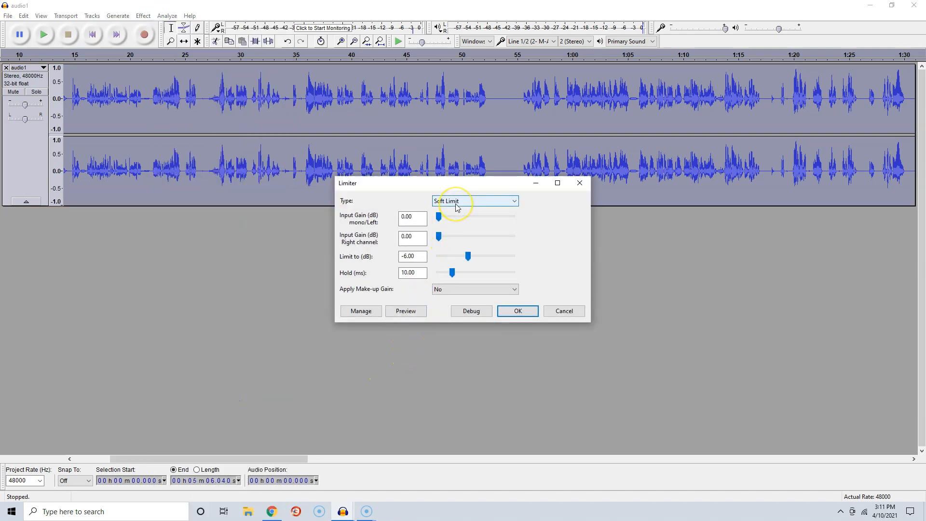
pyautogui.click(457, 207)
pyautogui.click(457, 207)
pyautogui.click(458, 207)
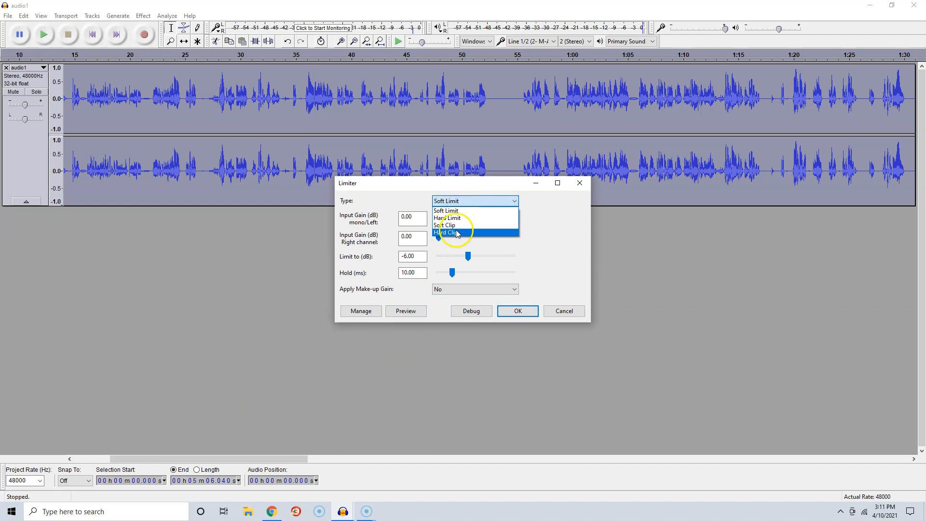
pyautogui.click(458, 201)
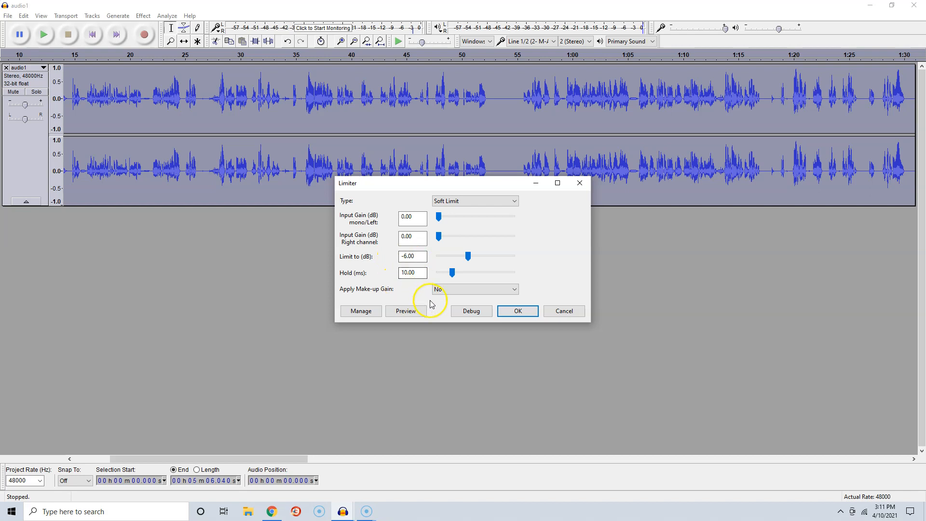
pyautogui.click(518, 310)
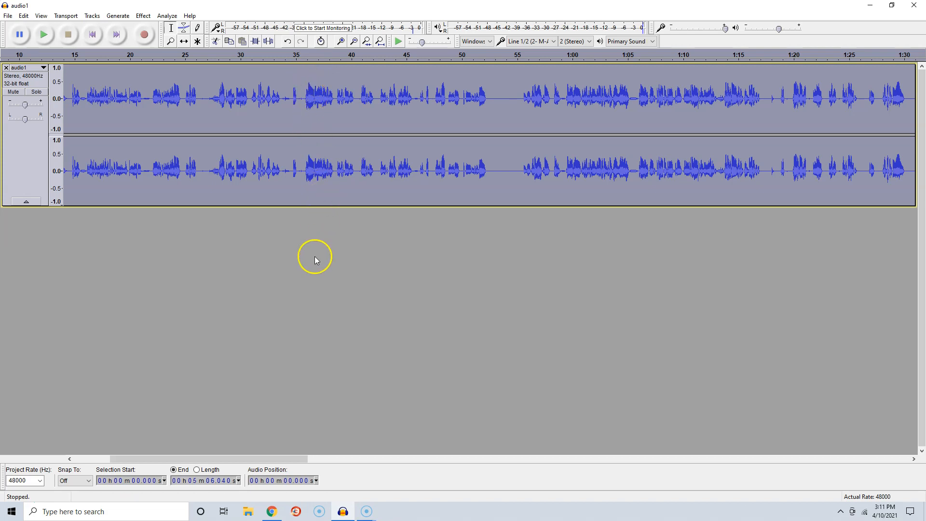
# Normalize the whole track to a maximum amplitude of -4.0 dB with DC offset removed, and place the cursor at about 20.7 seconds.
pyautogui.click(143, 17)
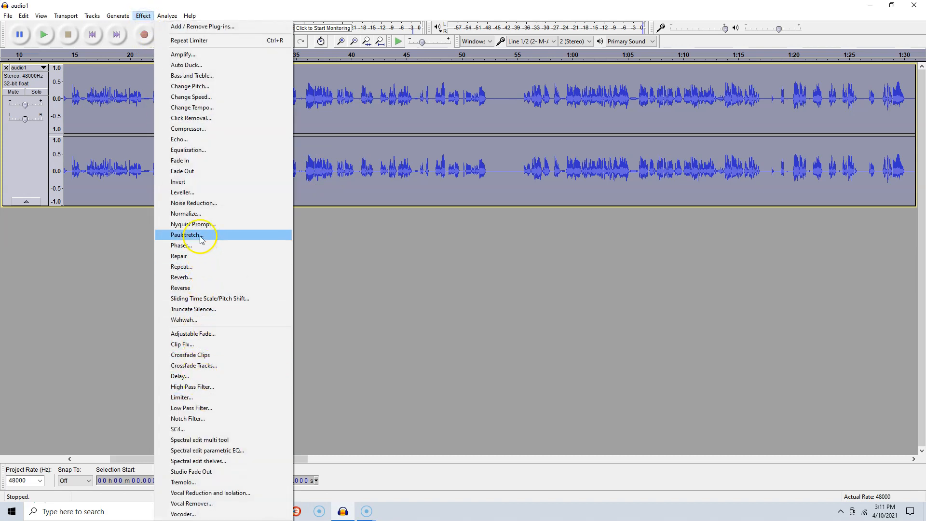
pyautogui.click(191, 214)
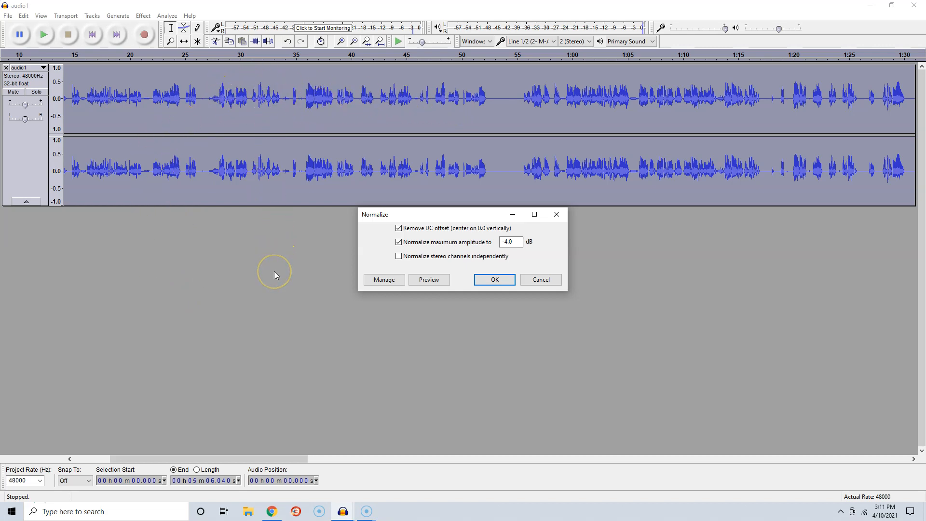
pyautogui.click(496, 280)
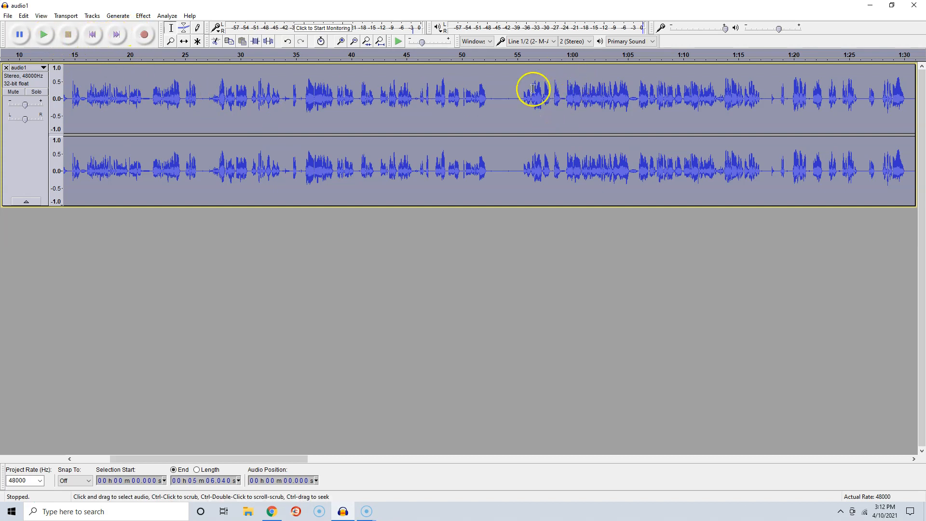
pyautogui.click(595, 35)
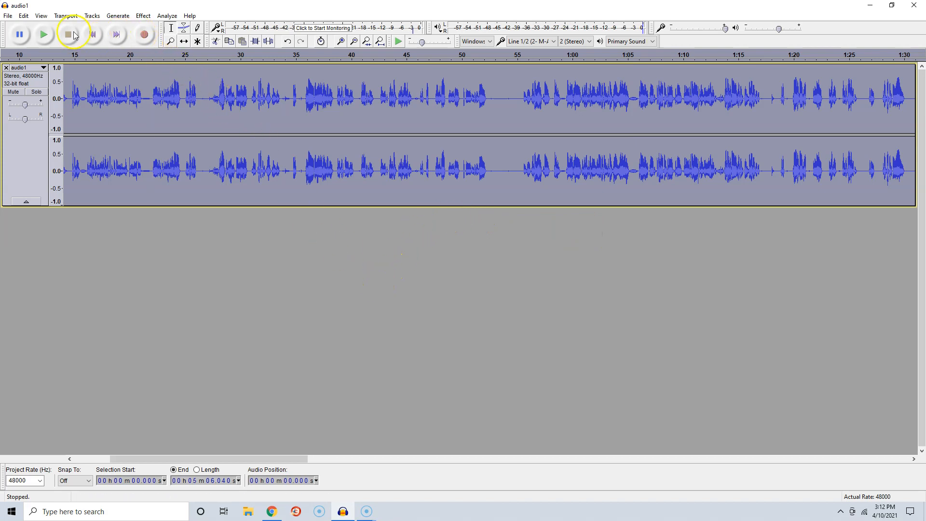
pyautogui.click(138, 70)
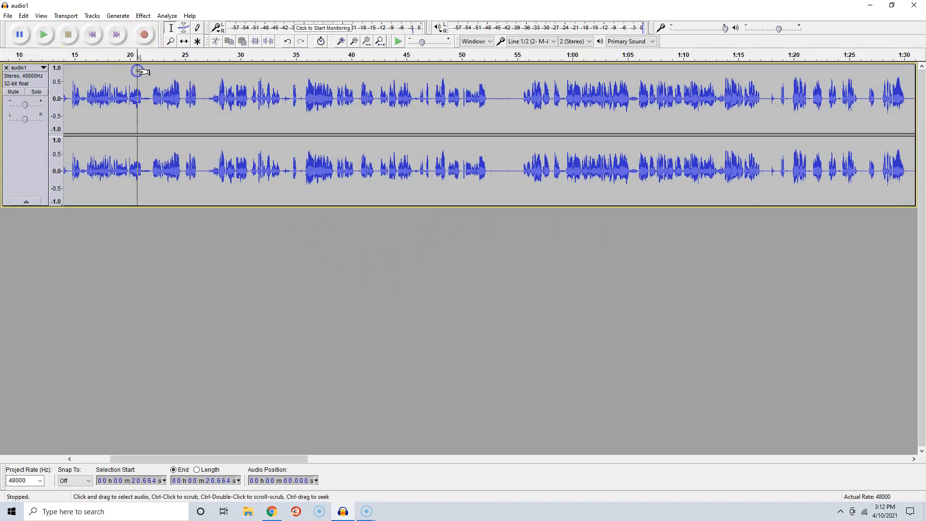
# Play the processed track from about 20.7 seconds twice to check its sound and playback level.
pyautogui.click(45, 35)
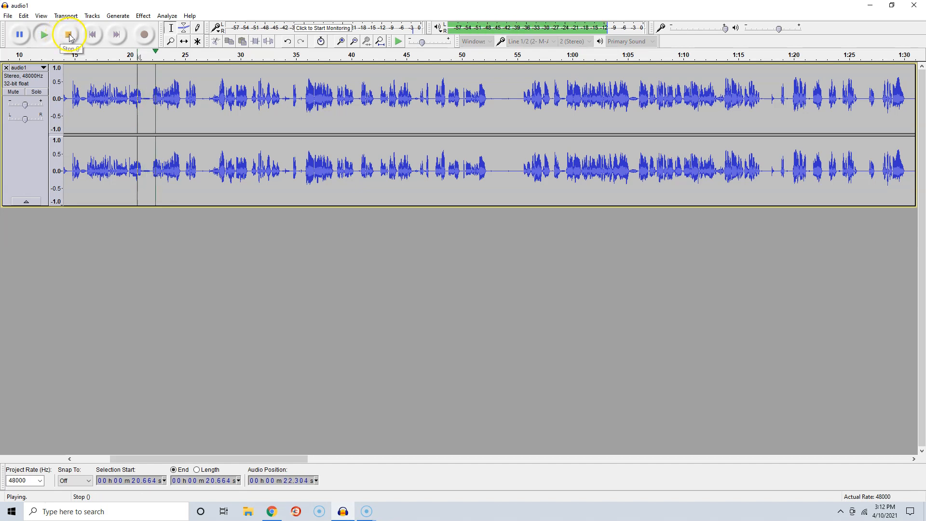
pyautogui.click(69, 35)
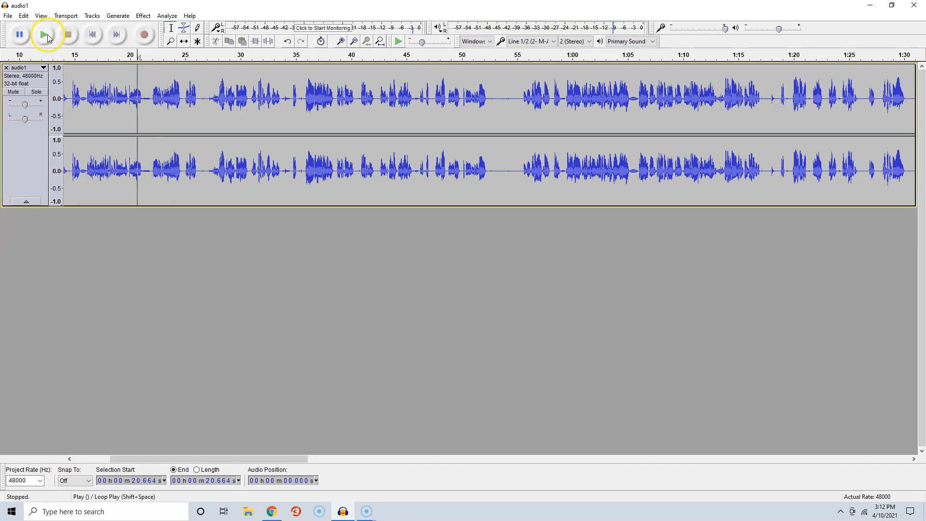
pyautogui.click(45, 35)
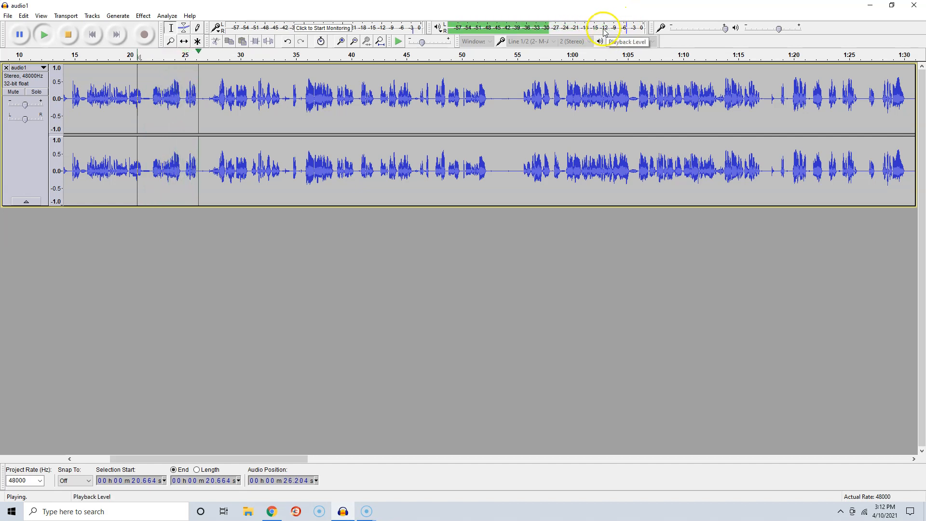
pyautogui.click(69, 37)
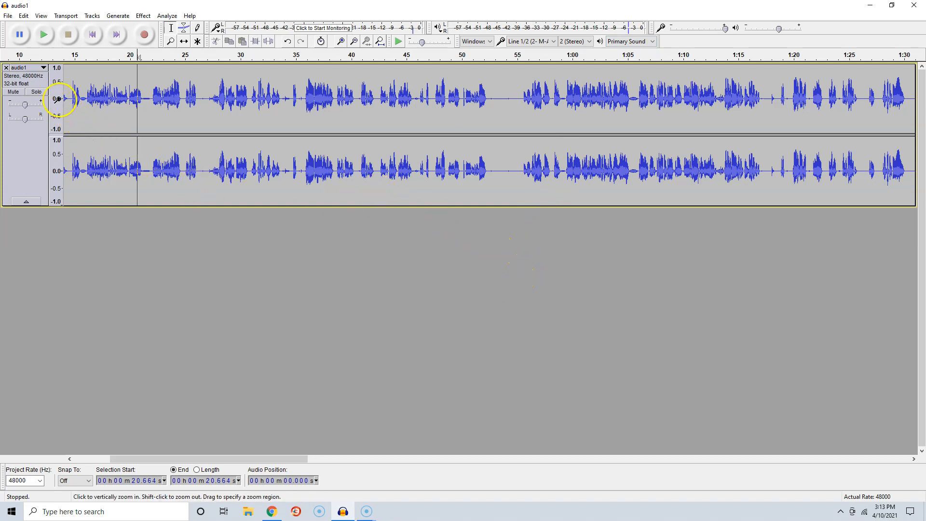
pyautogui.click(75, 242)
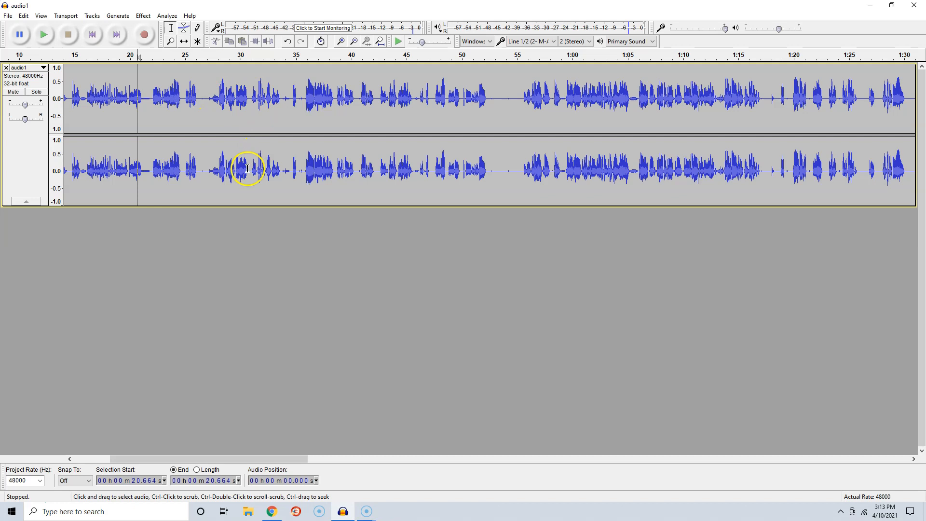
# Split the stereo audio1 track into separate channels and remove the right-channel track.
pyautogui.click(44, 68)
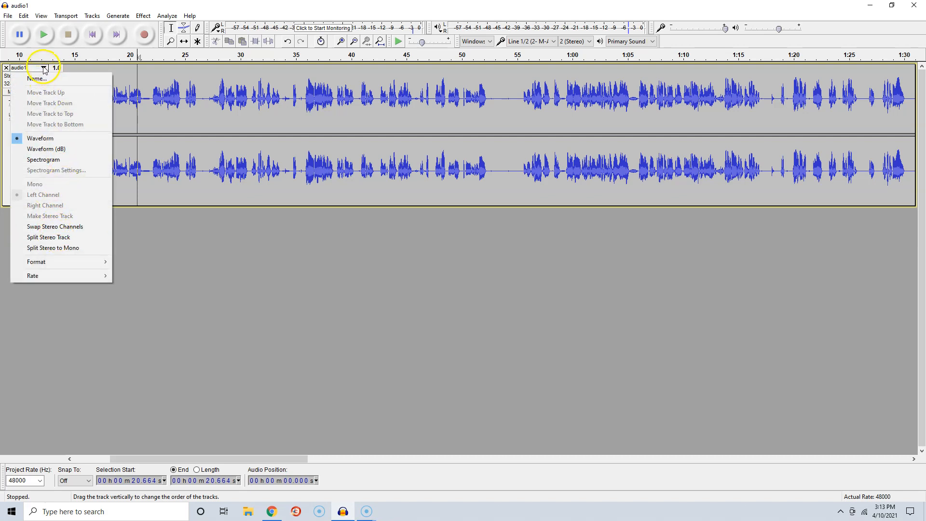
pyautogui.click(57, 238)
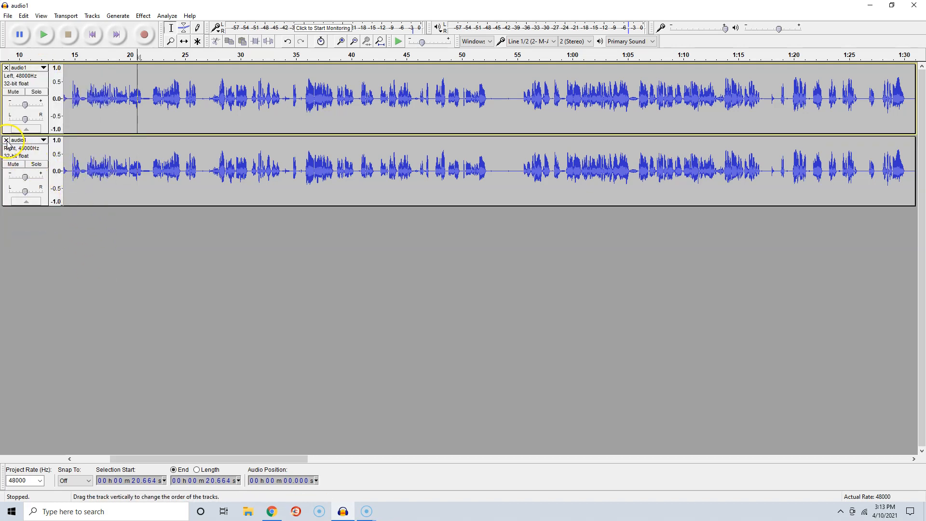
pyautogui.click(6, 140)
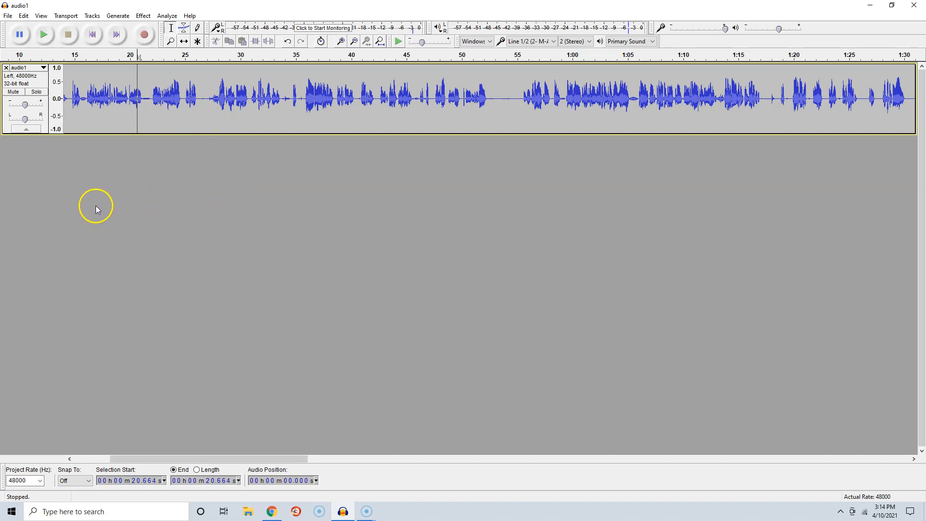
# Select the entire remaining left-channel track and duplicate it.
pyautogui.click(86, 84)
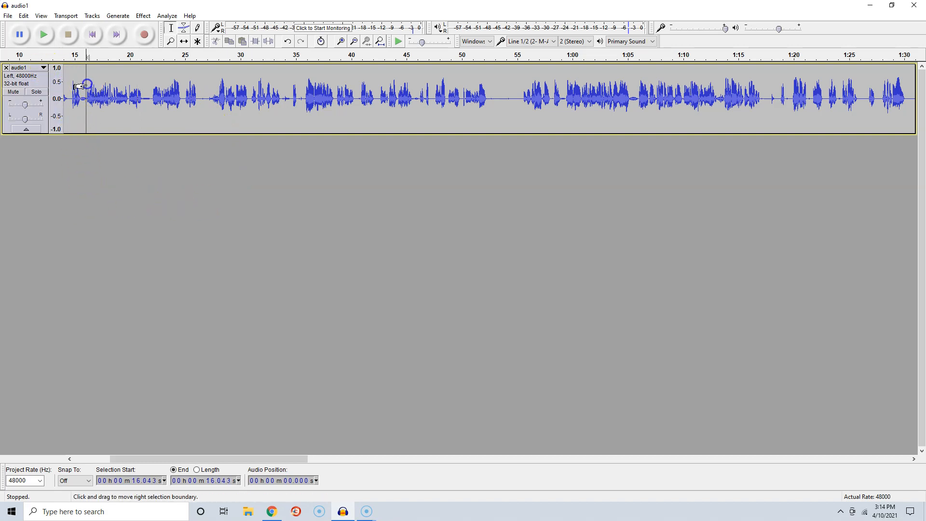
pyautogui.doubleClick(89, 86)
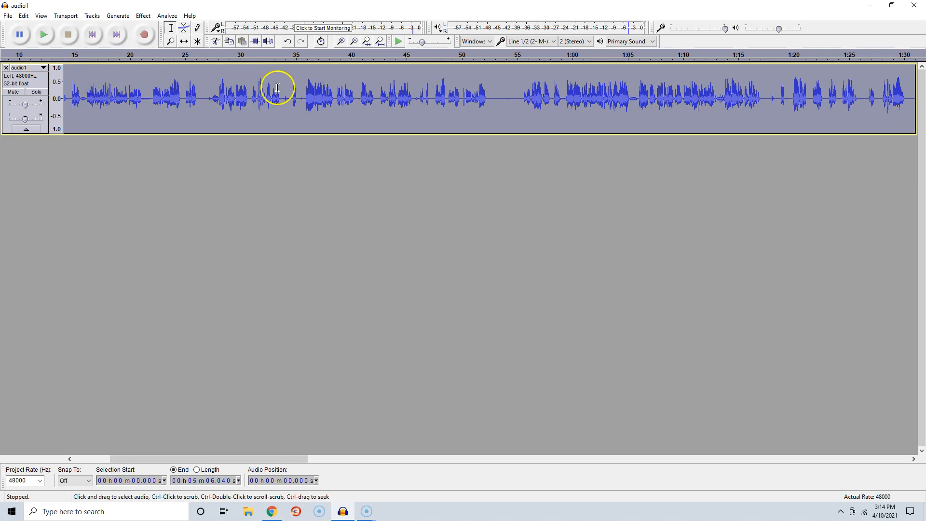
pyautogui.click(23, 15)
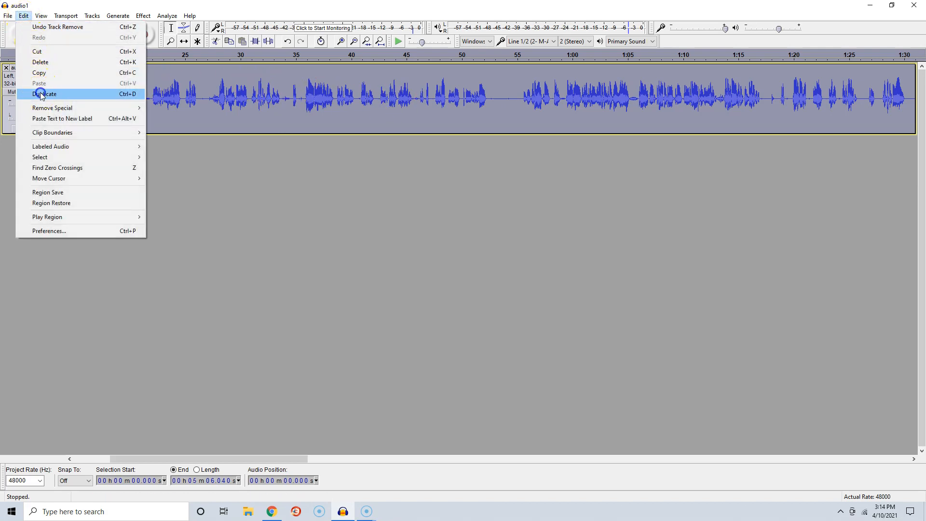
pyautogui.click(41, 93)
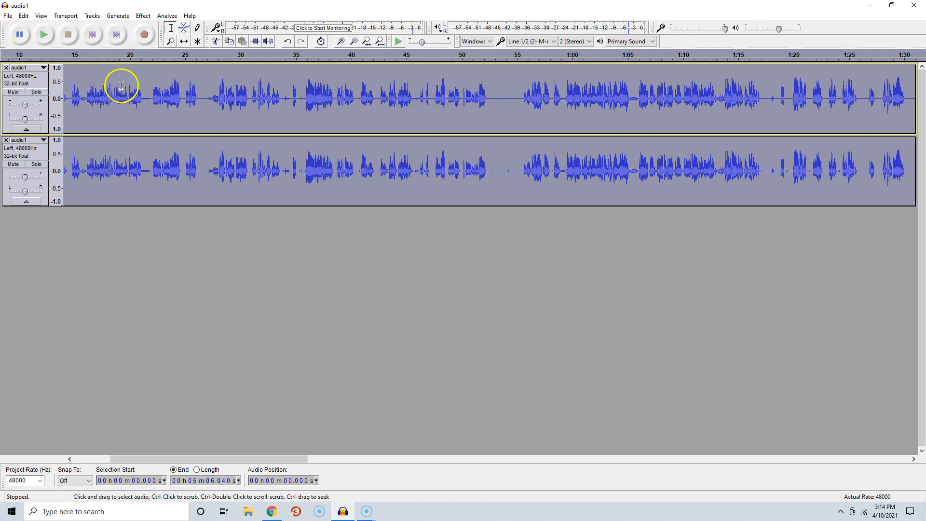
# Assign the duplicated lower track to the Right Channel, leaving the upper one as the Left Channel.
pyautogui.click(44, 68)
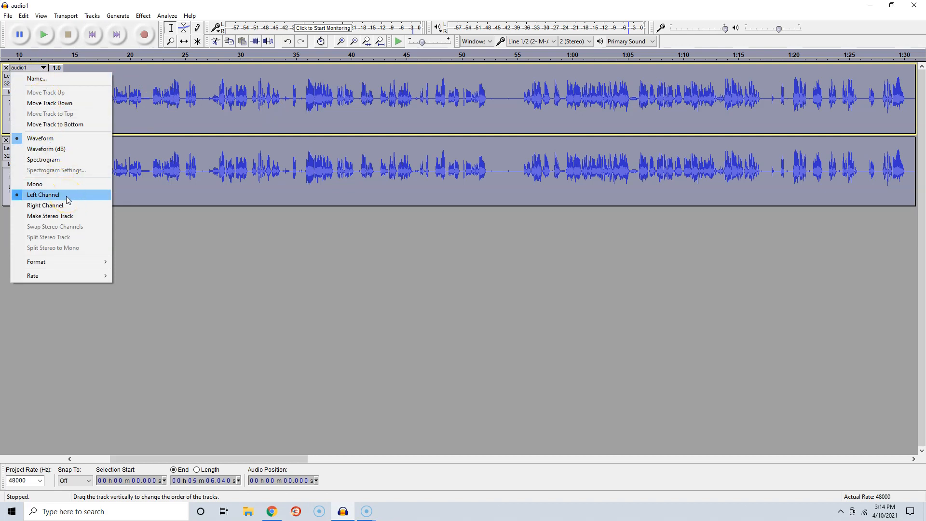
pyautogui.click(150, 224)
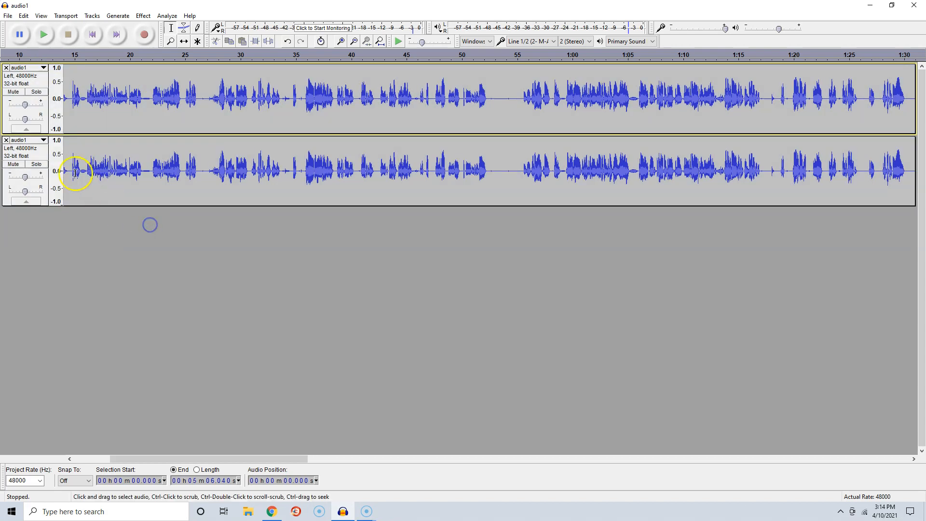
pyautogui.click(28, 140)
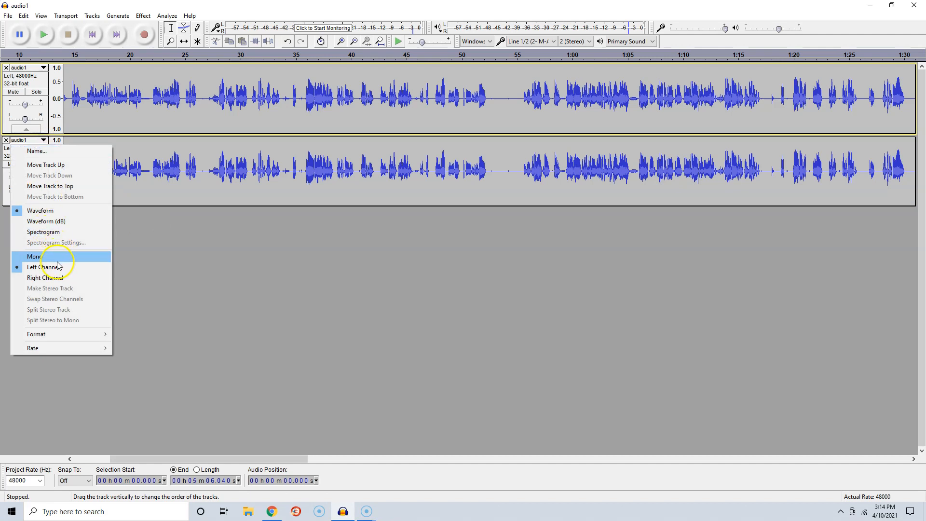
pyautogui.click(55, 278)
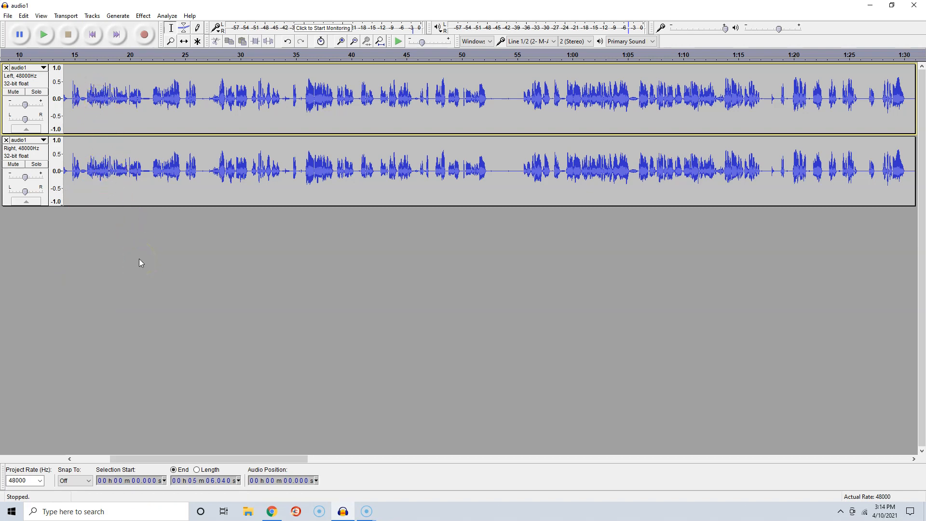
# Export the audio to the Desktop as audio2 in WAV (Microsoft) 32-bit float PCM format, accepting the metadata as is.
pyautogui.click(9, 16)
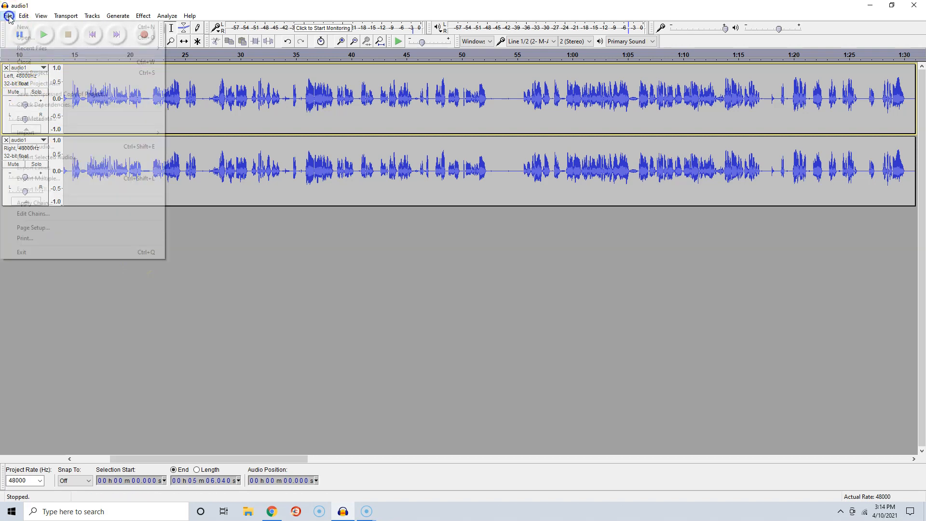
pyautogui.click(37, 150)
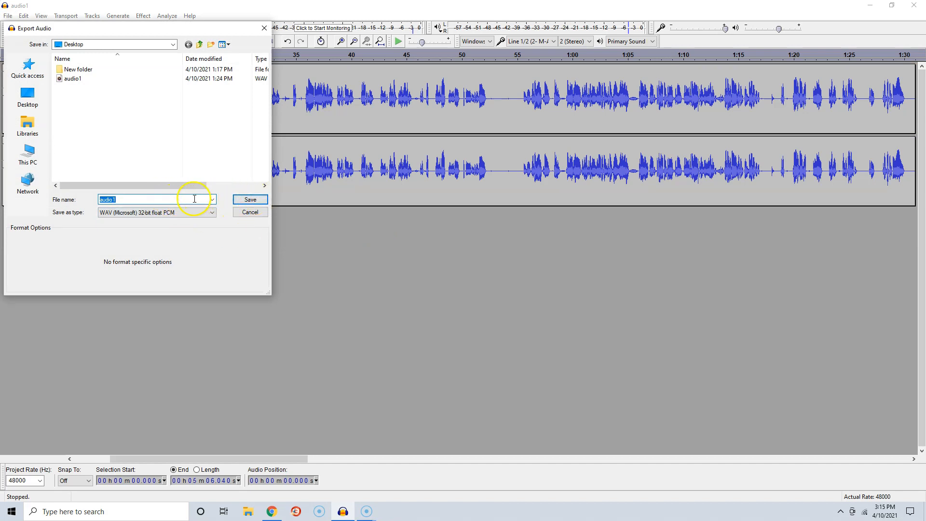
pyautogui.press('BackSpace')
pyautogui.write('2')
pyautogui.click(249, 200)
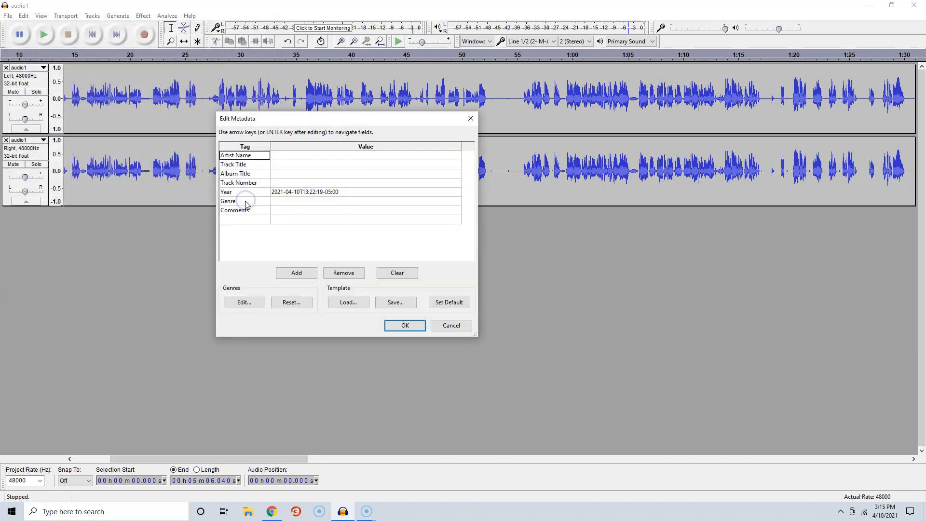
pyautogui.click(392, 325)
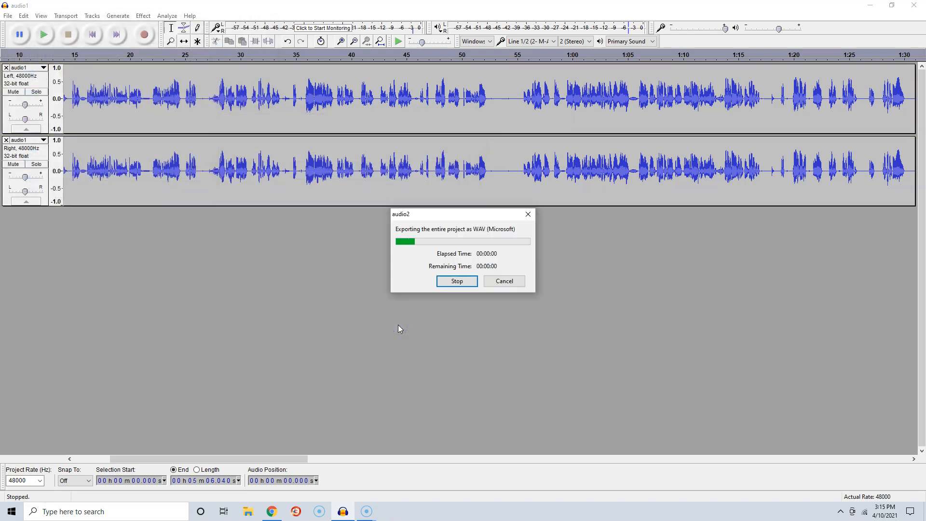
# Switch to the Windows desktop, examine the properties of the exported audio2 file, and close them.
pyautogui.click(870, 5)
pyautogui.click(872, 6)
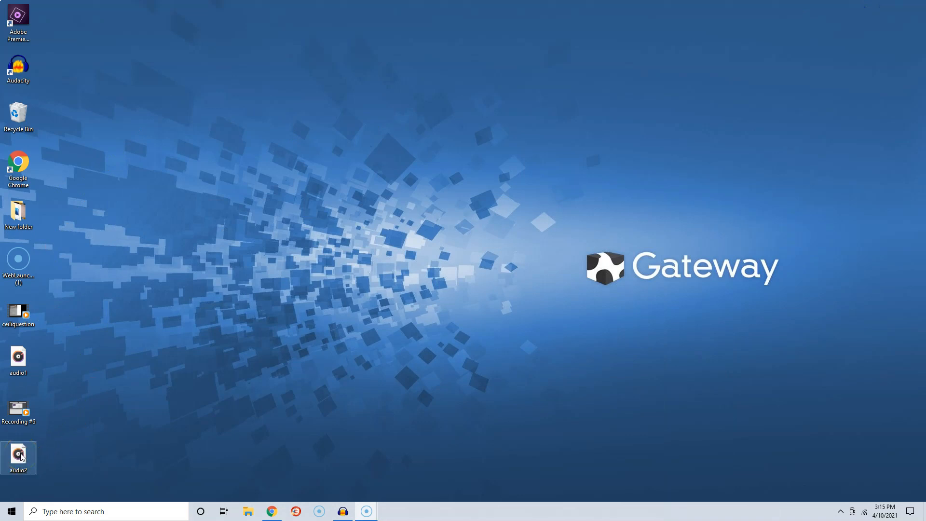
pyautogui.rightClick(21, 456)
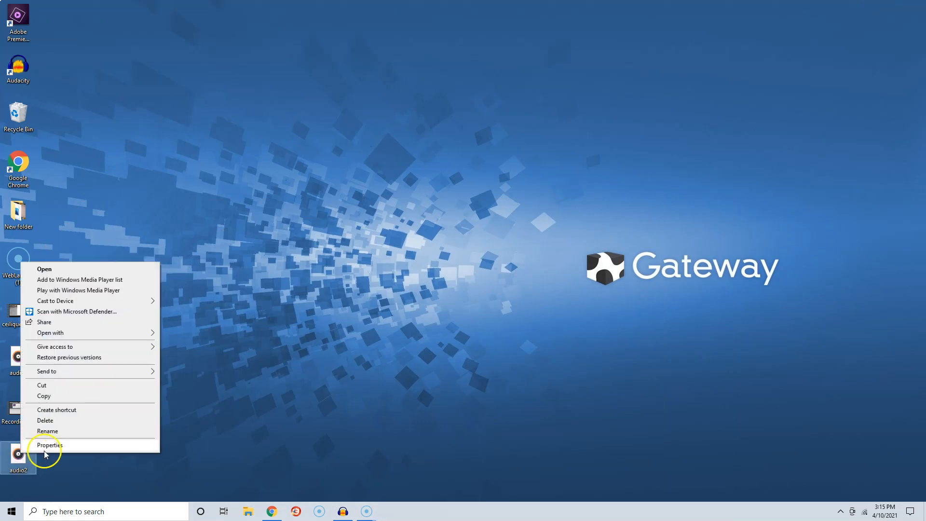
pyautogui.click(54, 445)
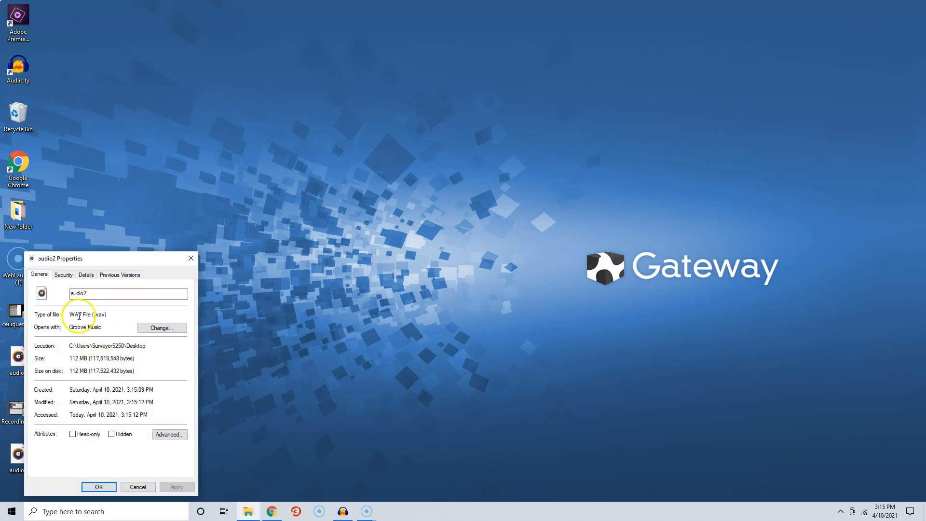
pyautogui.click(191, 258)
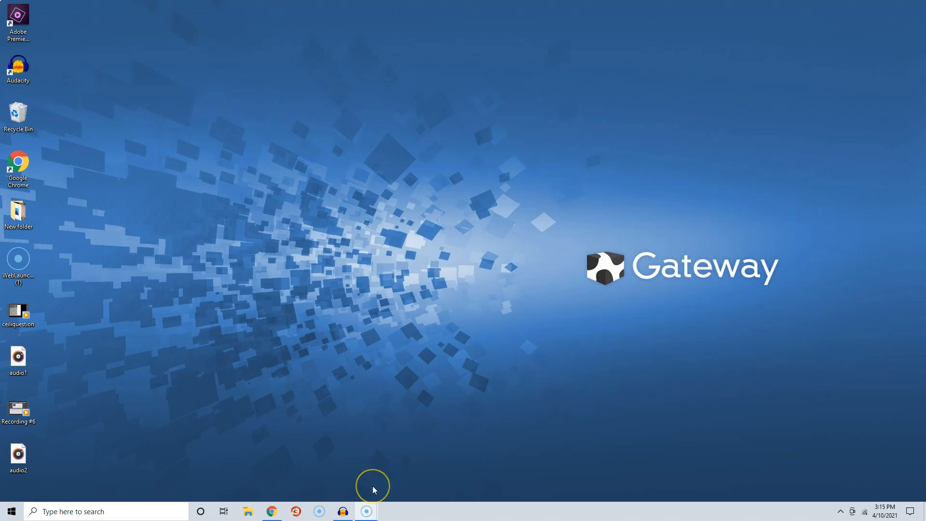
pyautogui.moveTo(336, 512)
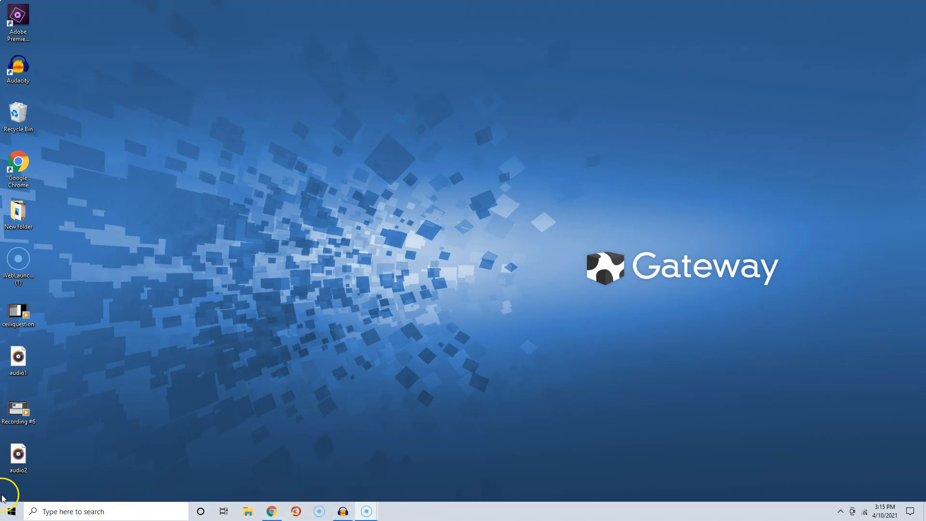